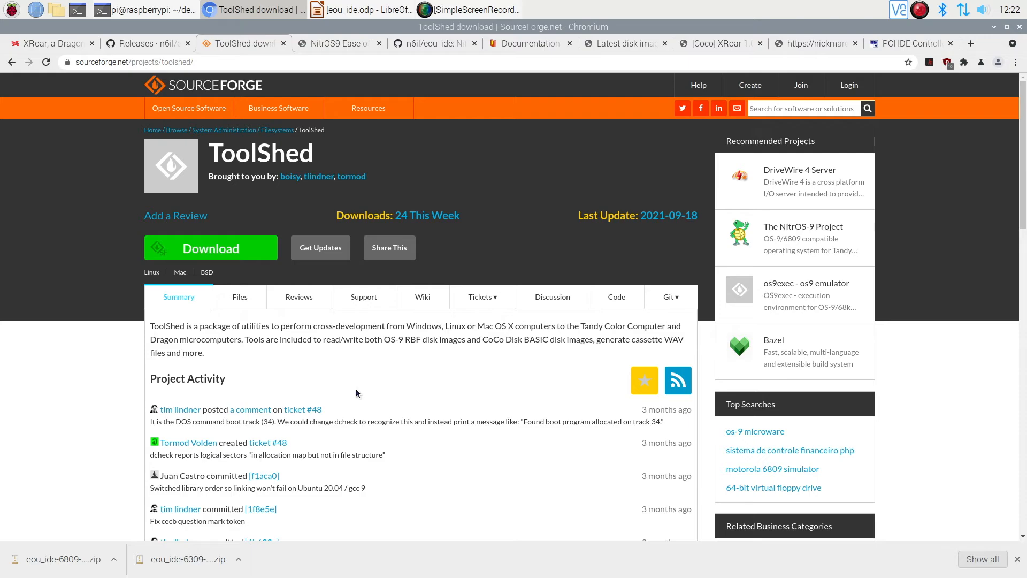
Step: Review the list of beta releases in the download section of the NitrOS9 Ease of Use page
left_click(350, 45)
scroll(386, 188, "up", 5)
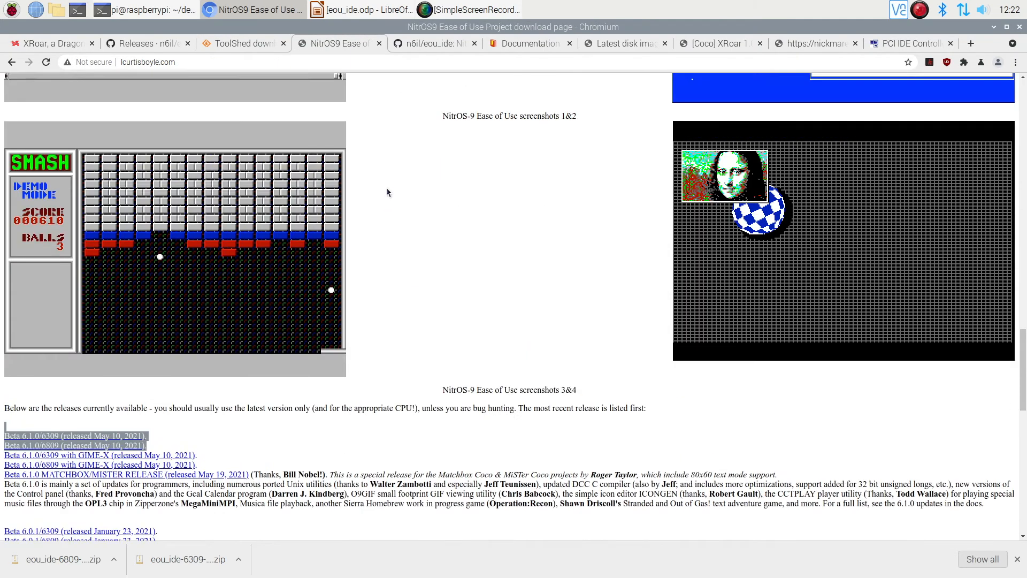
scroll(386, 188, "up", 3)
scroll(667, 370, "up", 15)
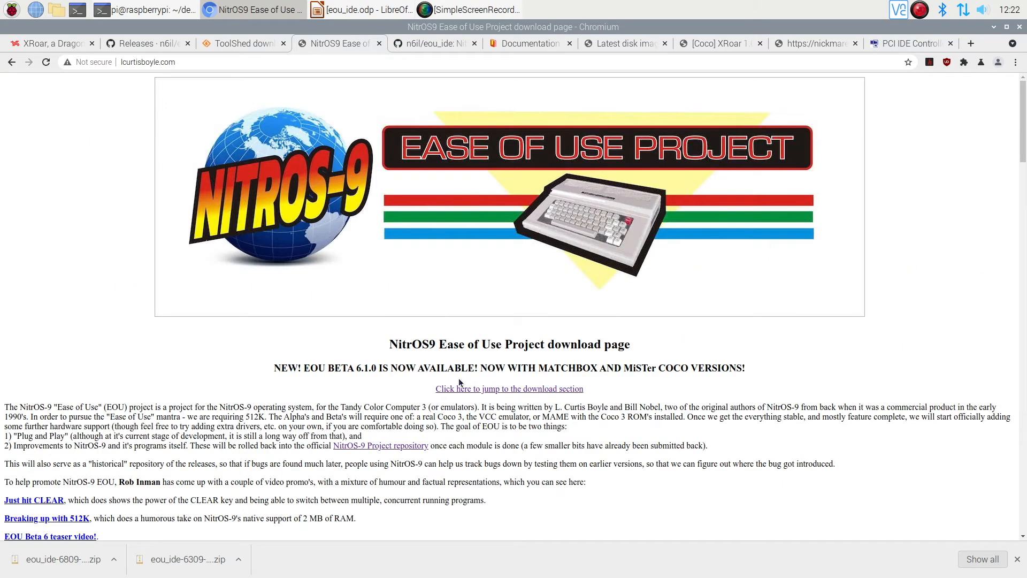
left_click(509, 390)
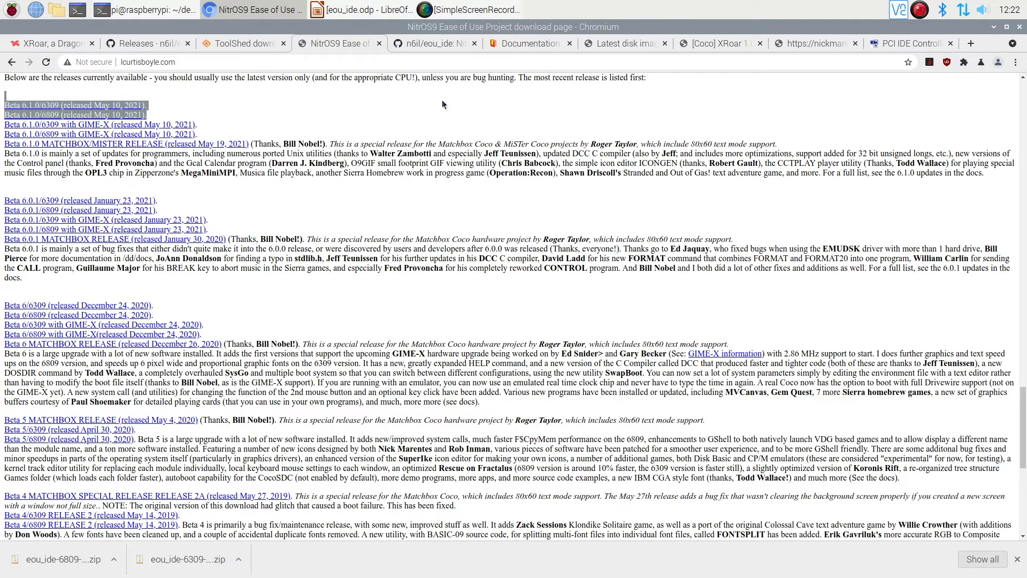
Step: Copy the HTTPS clone URL of the n6il/eou_ide repository on GitHub
left_click(439, 42)
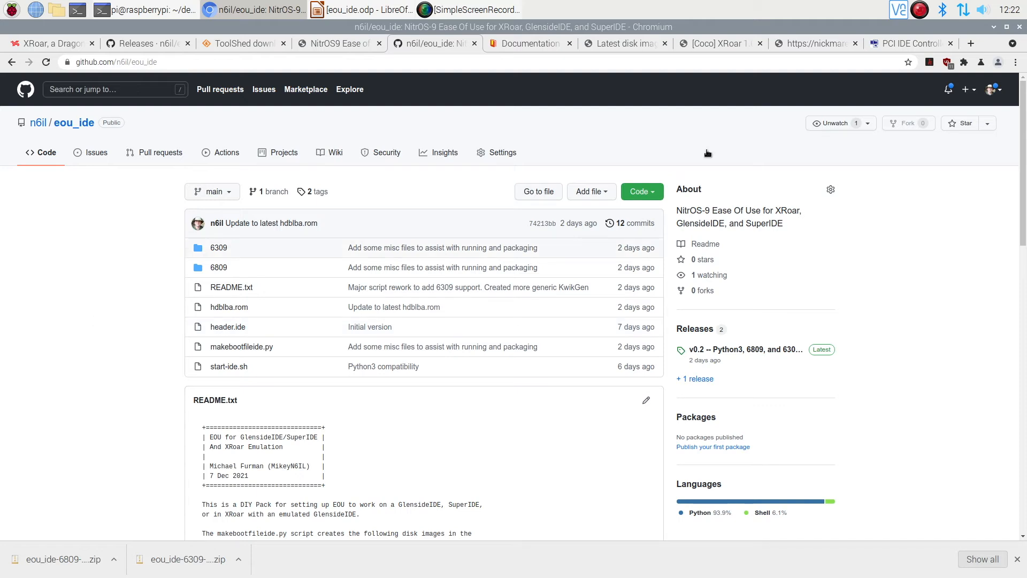
left_click(654, 195)
left_click(643, 255)
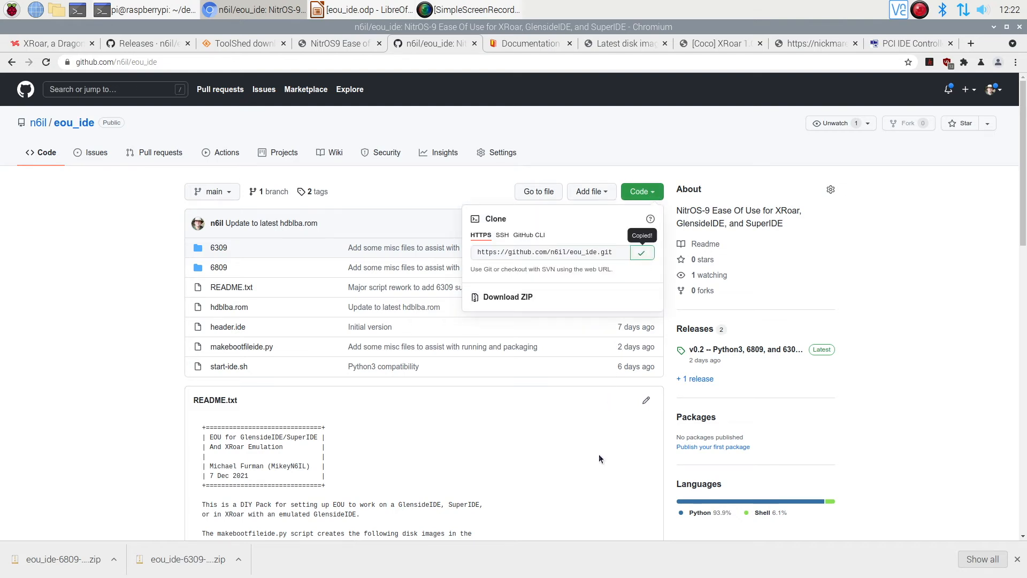
left_click(665, 422)
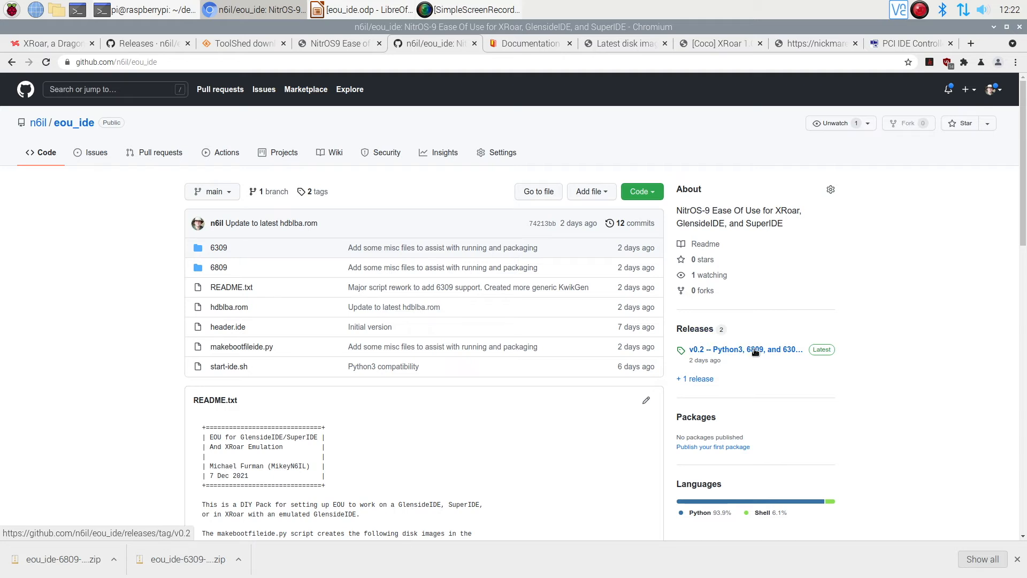
Step: Check the source code downloads of release v0.2 on the eou_ide releases page, and return to the repository page
left_click(158, 45)
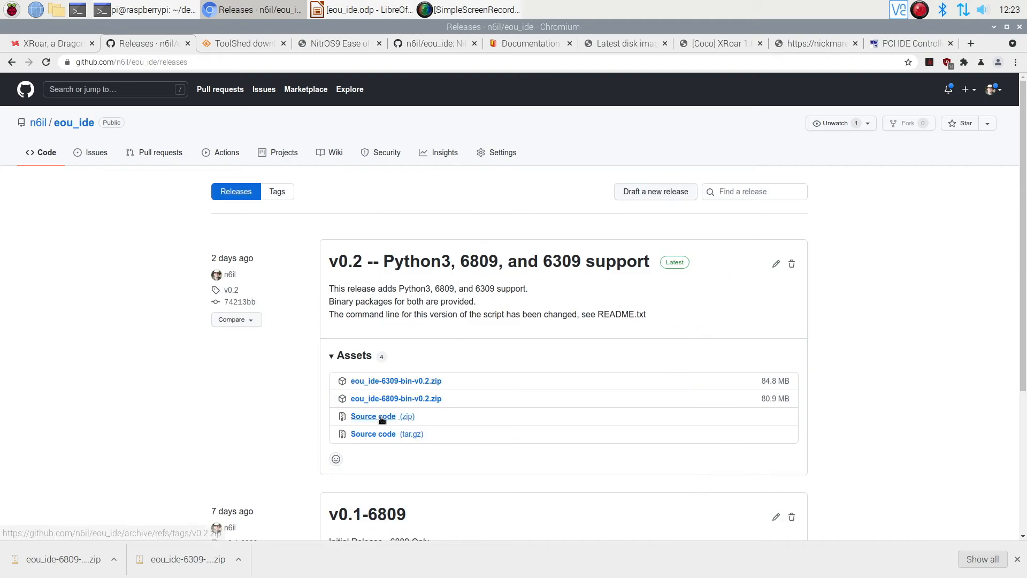
left_click(428, 42)
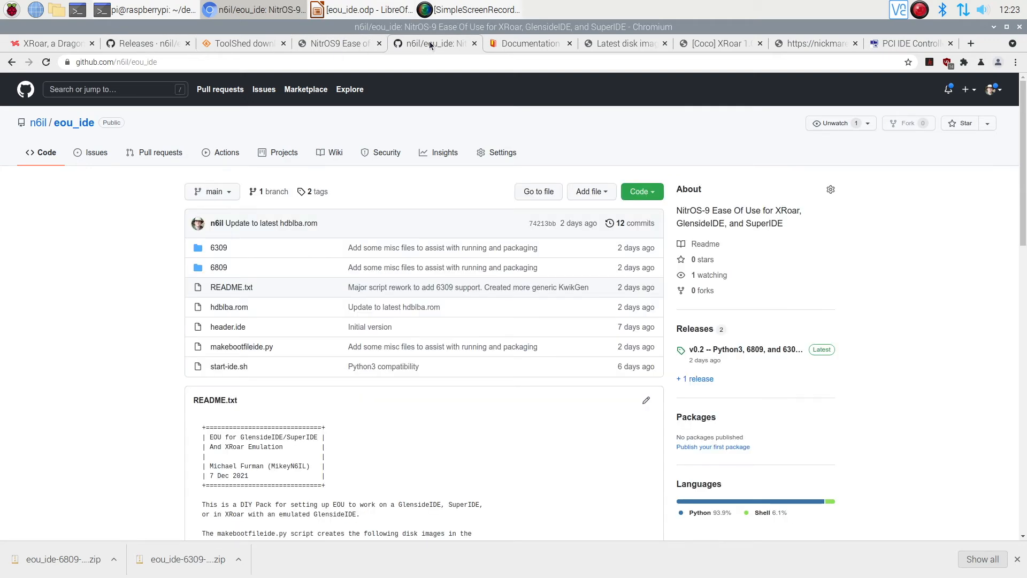
Step: Switch to the maximized terminal's demo3 session, clear it and list the directory's files
left_click(994, 27)
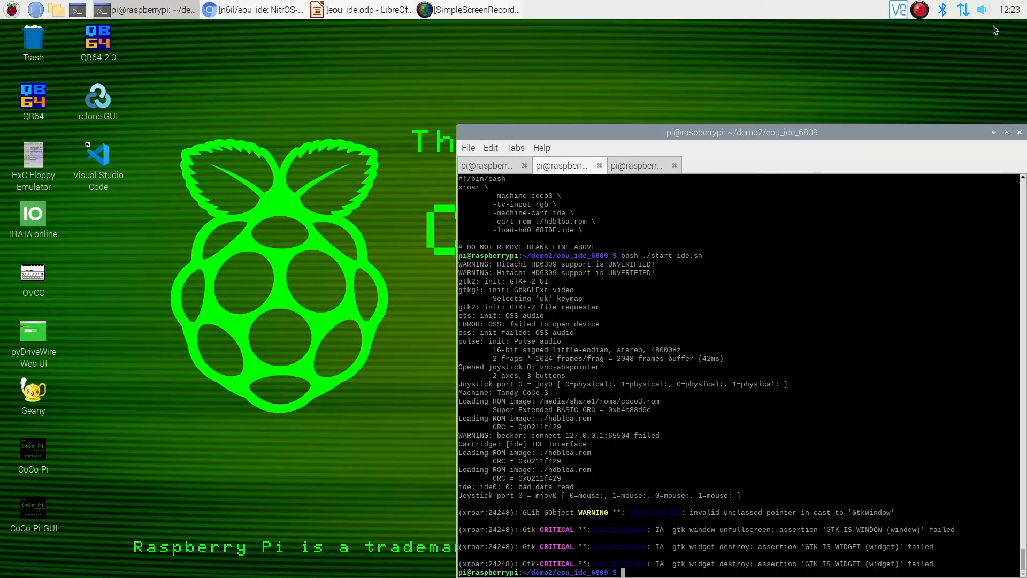
double_click(847, 127)
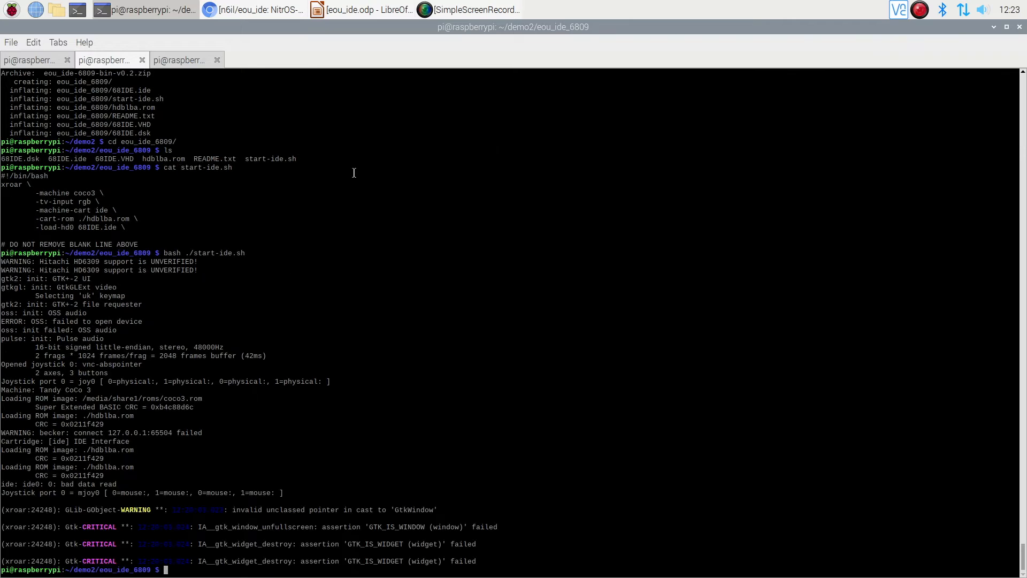
left_click(182, 60)
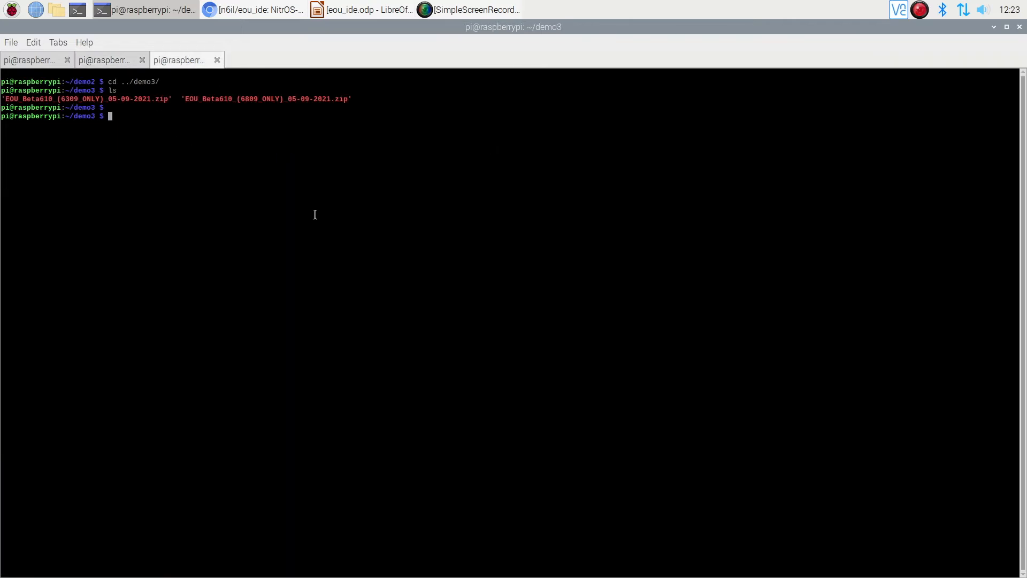
key("ctrl+l")
type("ls")
key("Return")
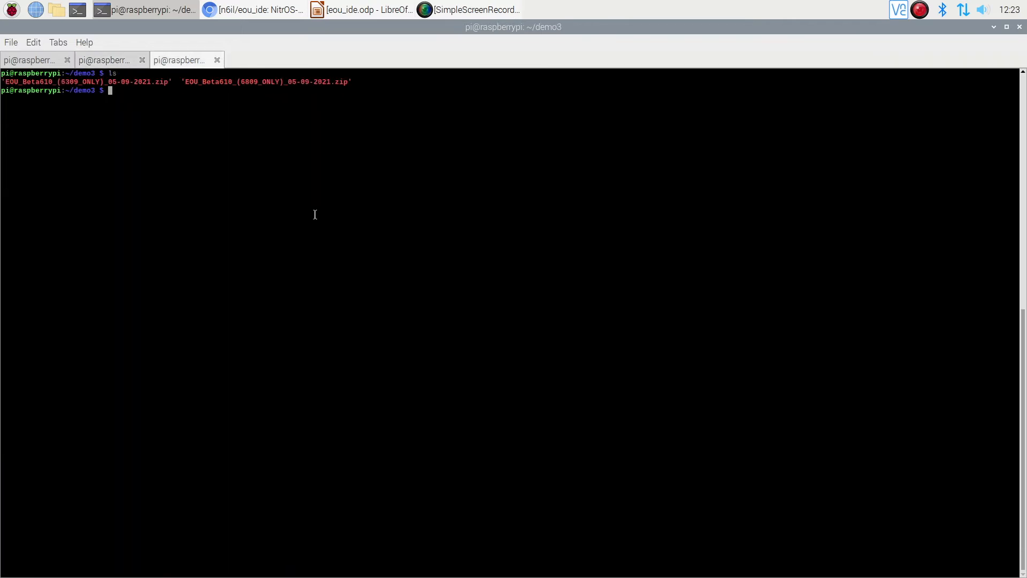
type("git clone")
type("https://github.com/n6il/eou_ide.git")
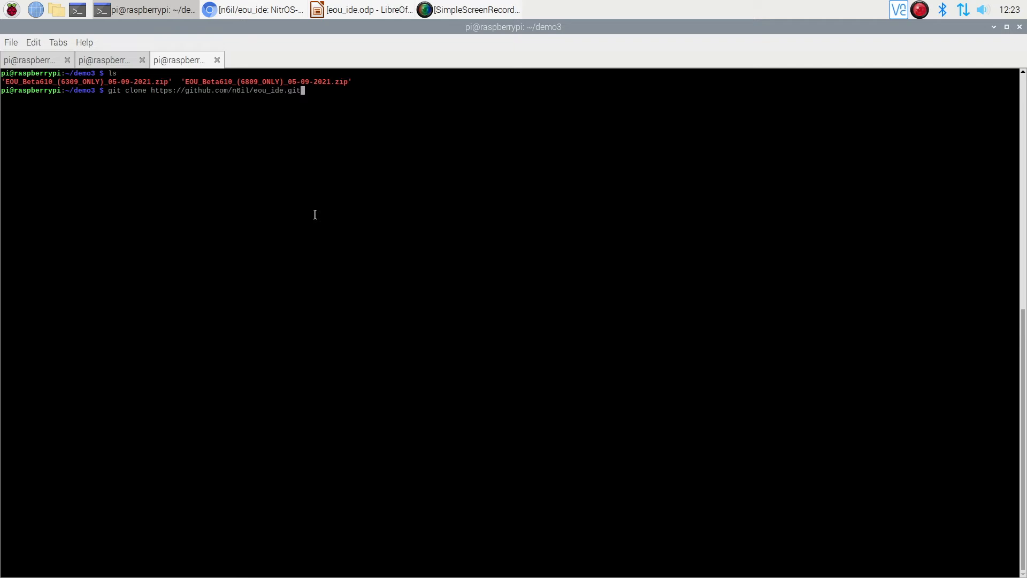
key("Return")
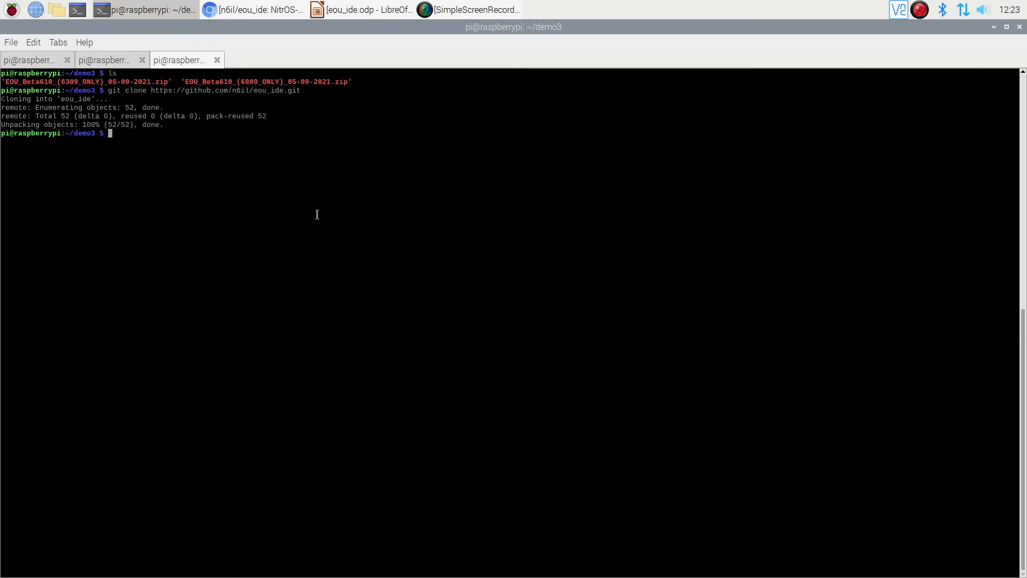
type("ls")
key("Return")
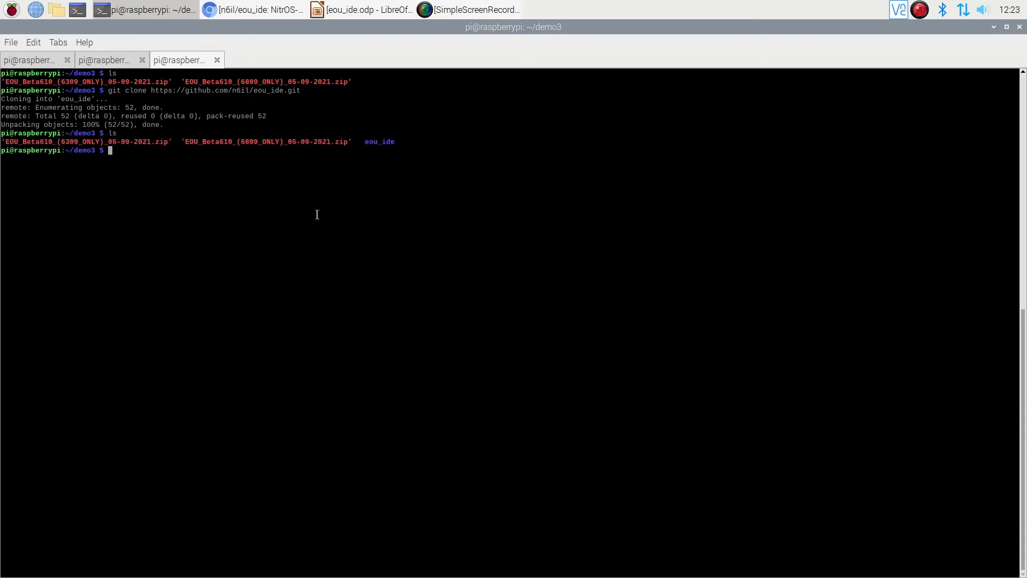
Step: Unzip the EOU_Beta610 6809_ONLY archive into a directory named 6809
type("unzip -d 6809 E")
key("Tab")
type("68")
key("Tab")
key("Return")
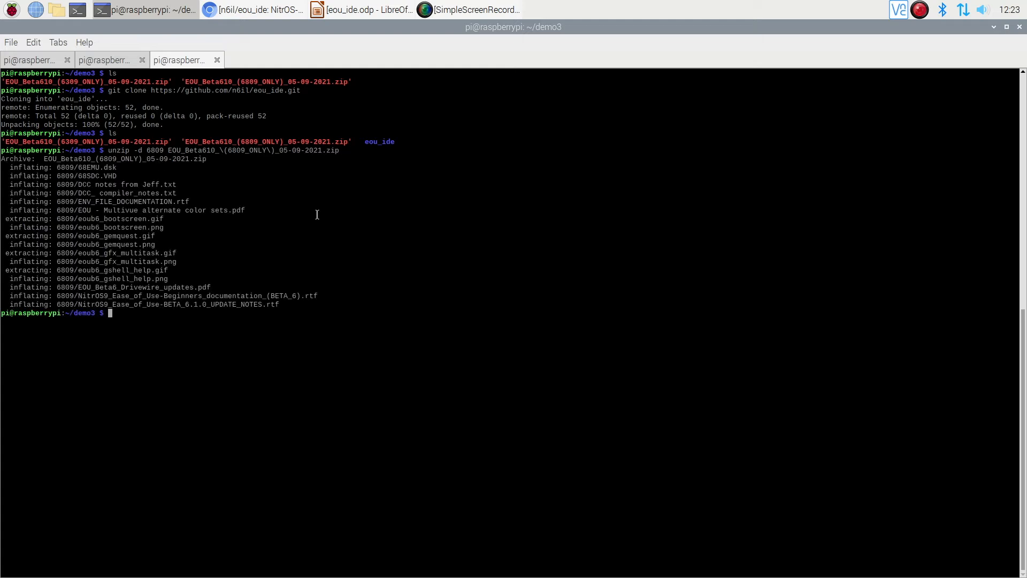
Step: Reuse the unzip command to extract the EOU_Beta610 6309_ONLY archive into a directory named 6309
key("Up")
key("Left")
key("Left")
key("Left")
key("Left")
key("Left")
key("Left")
key("Home")
key("Right")
key("Right")
key("Right")
key("Right")
key("Right")
key("Right")
key("Right")
key("Right")
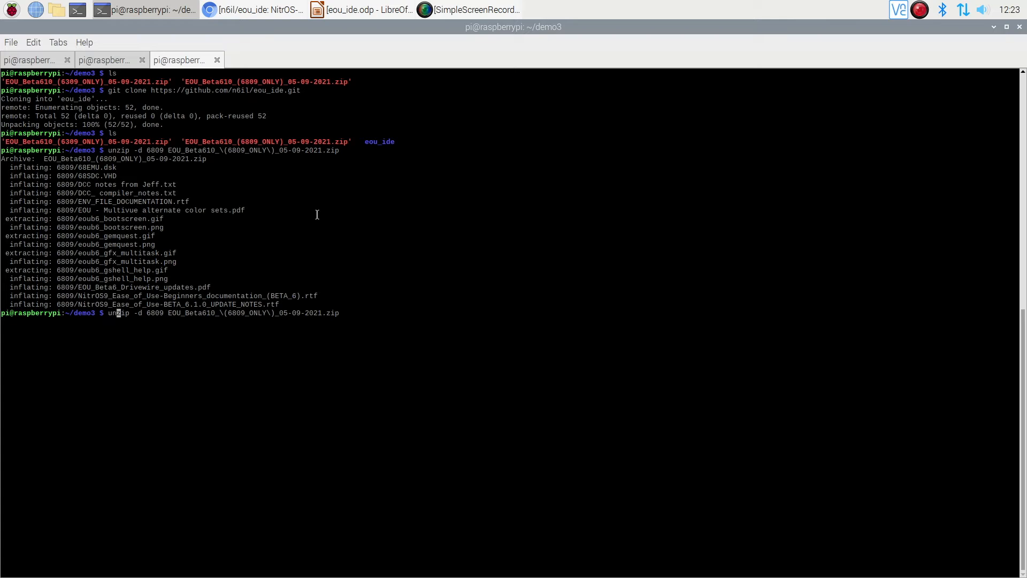
key("Right")
key("Right")
key("Right")
key("BackSpace")
type("3")
key("Right")
key("End")
key("Left")
key("Left")
key("Left")
key("Left")
key("Left")
key("Left")
key("Left")
key("Left")
key("Left")
key("Left")
key("Left")
key("Left")
key("Left")
key("Left")
key("Left")
key("Left")
key("Left")
key("Left")
key("Left")
key("Left")
key("Left")
key("Left")
key("Left")
key("Left")
key("BackSpace")
type("3")
key("Return")
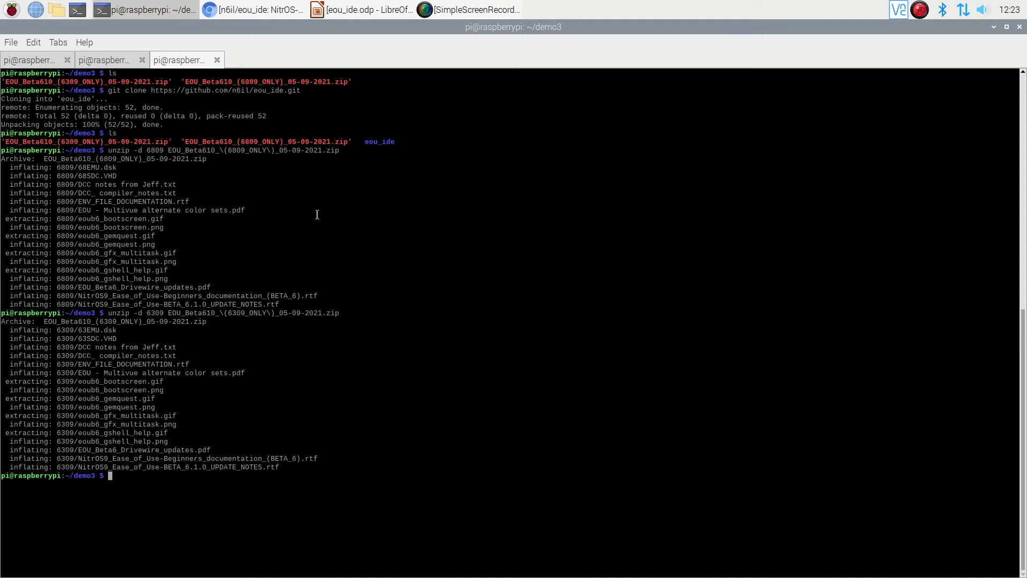
Step: List the contents of the extracted 6809 and 6309 directories
type("ls 6809")
key("Return")
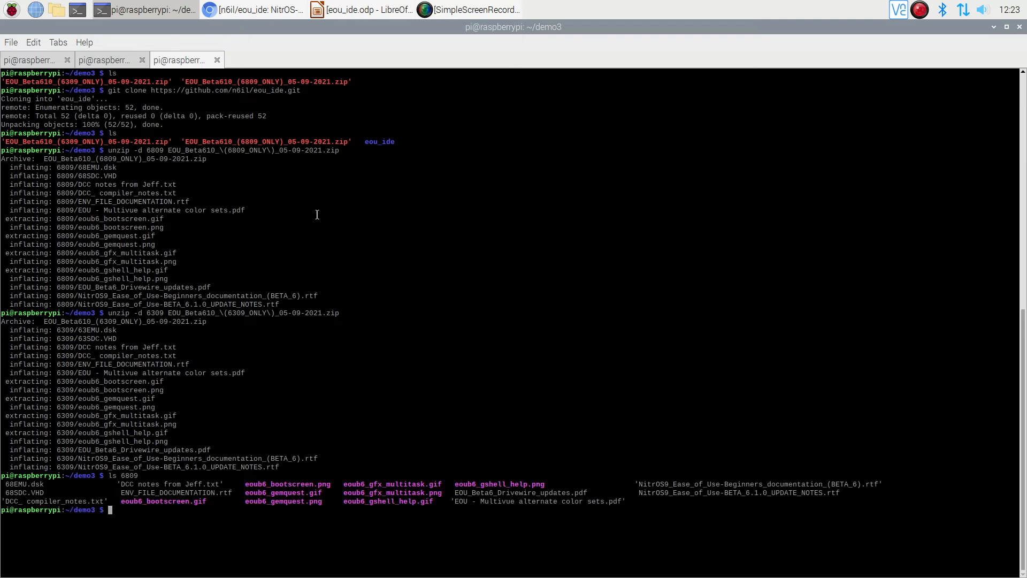
key("Up")
key("Left")
key("Left")
key("Return")
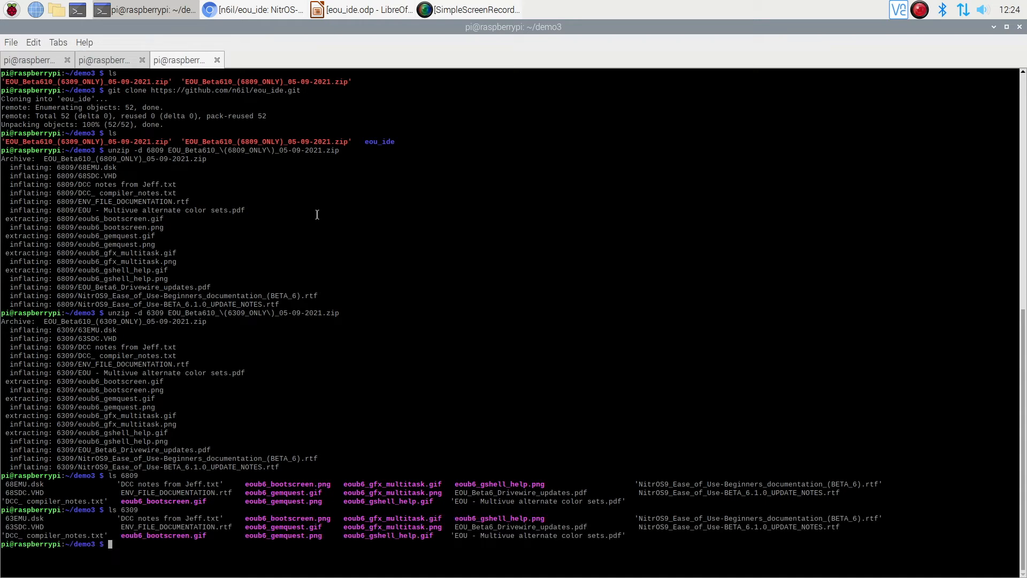
Step: Clear the terminal, change into the eou_ide directory and list its files
key("ctrl+l")
type("cd eou_ide/")
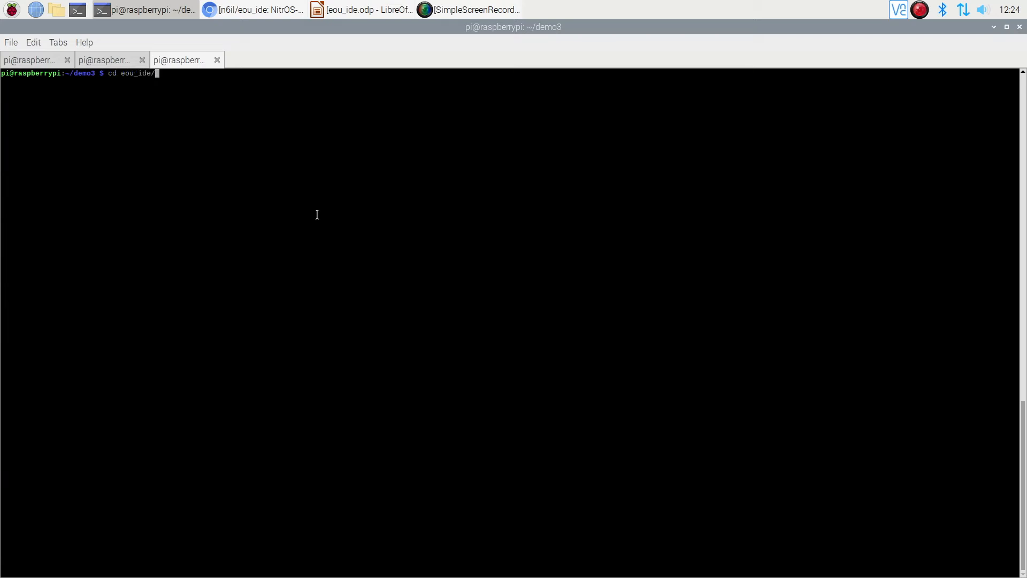
key("Return")
type("ls")
key("Return")
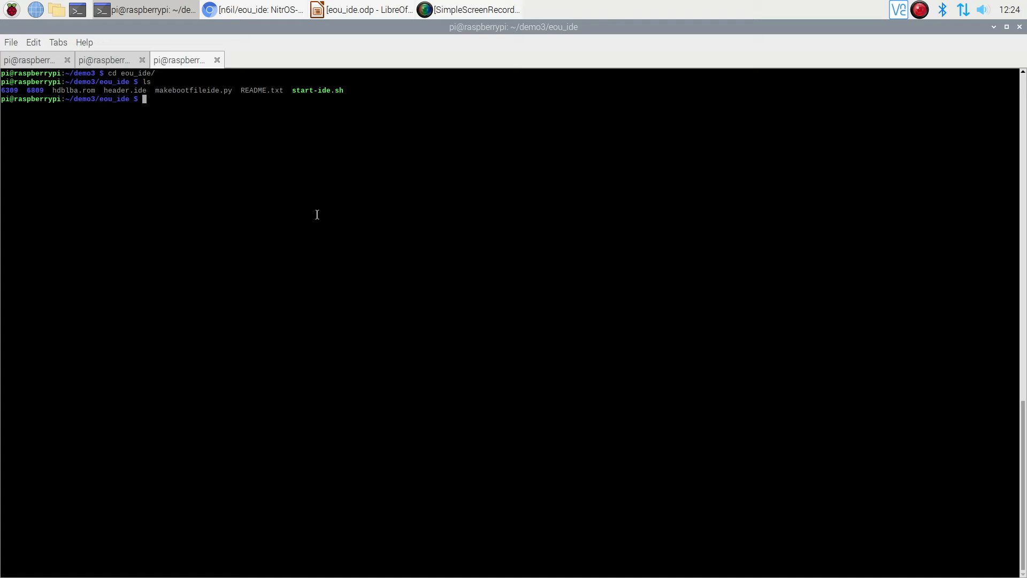
Step: Run makebootfileide.py with Python without any arguments to check its usage
type("pyt")
type("on")
key("BackSpace")
key("BackSpace")
key("BackSpace")
type("thon ./m")
key("Tab")
key("Return")
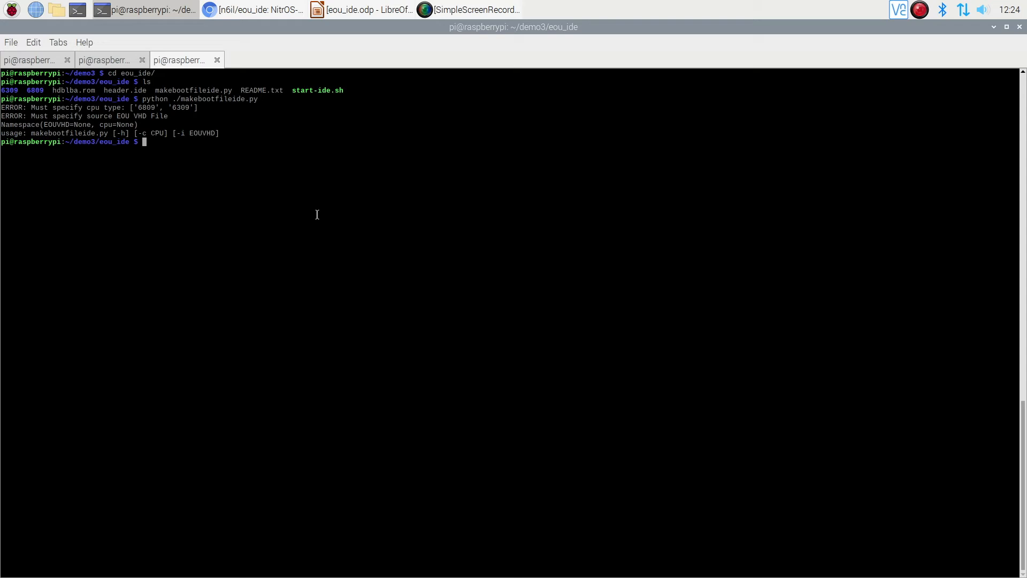
Step: Run makebootfileide.py for CPU type 6809 with ../6809/68SDC.VHD as the source EOU image
key("Up")
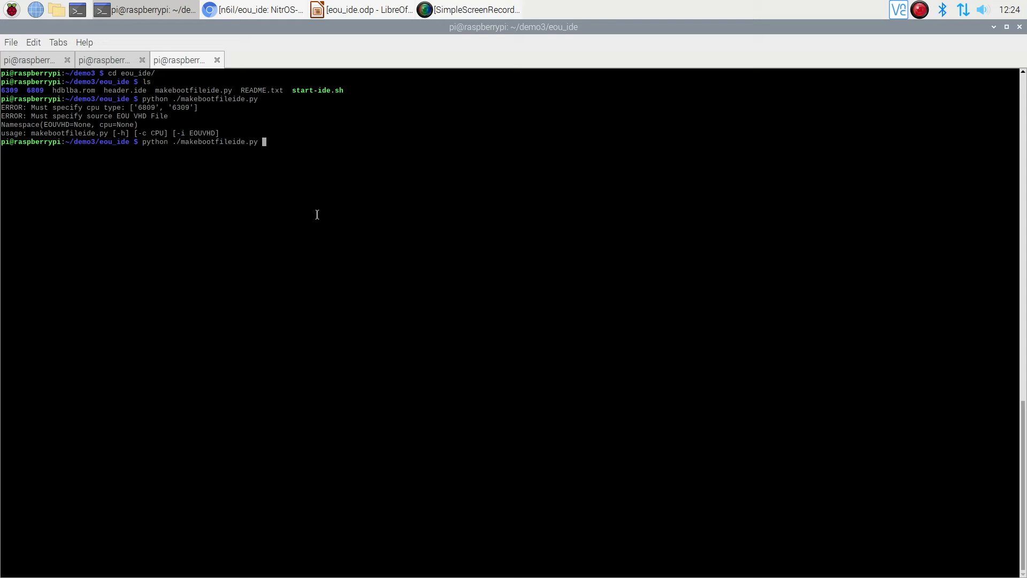
type("-c 6809 -i")
type("../6809/68S")
key("Tab")
key("Return")
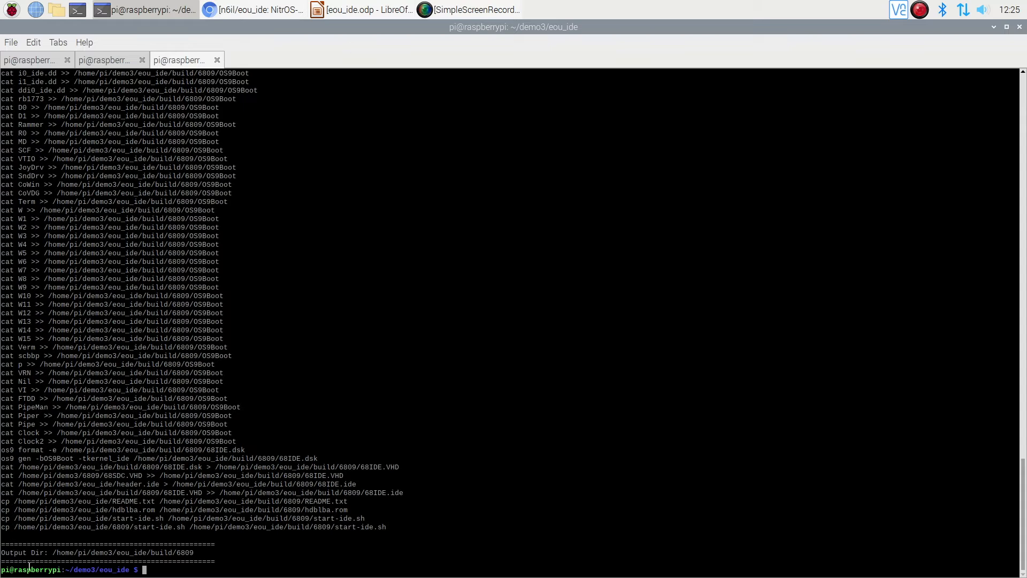
Step: Highlight the script's output directory path, change into build/6809 and list its files
left_click_drag(52, 552, 196, 552)
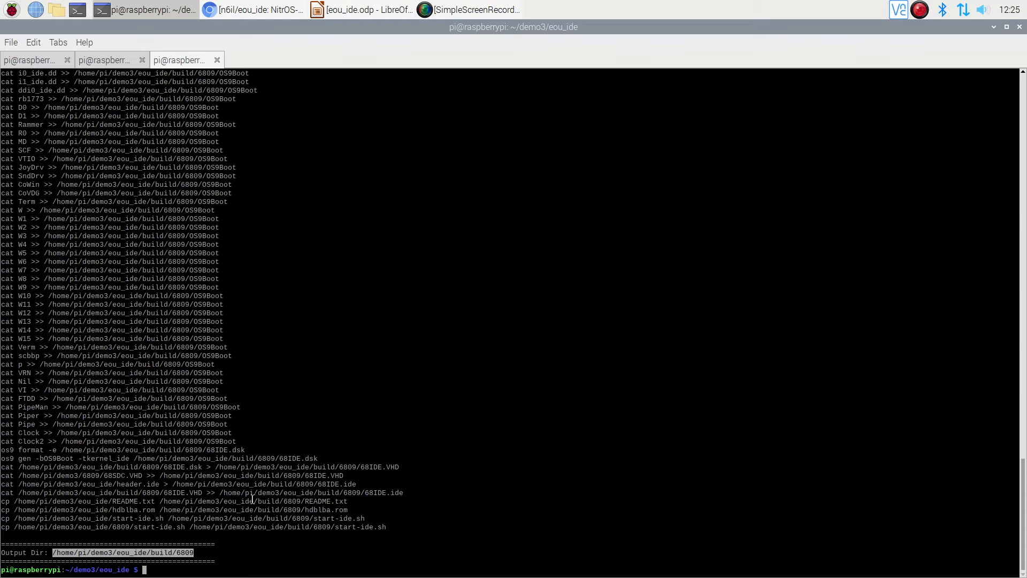
type("cd build/6809")
key("Return")
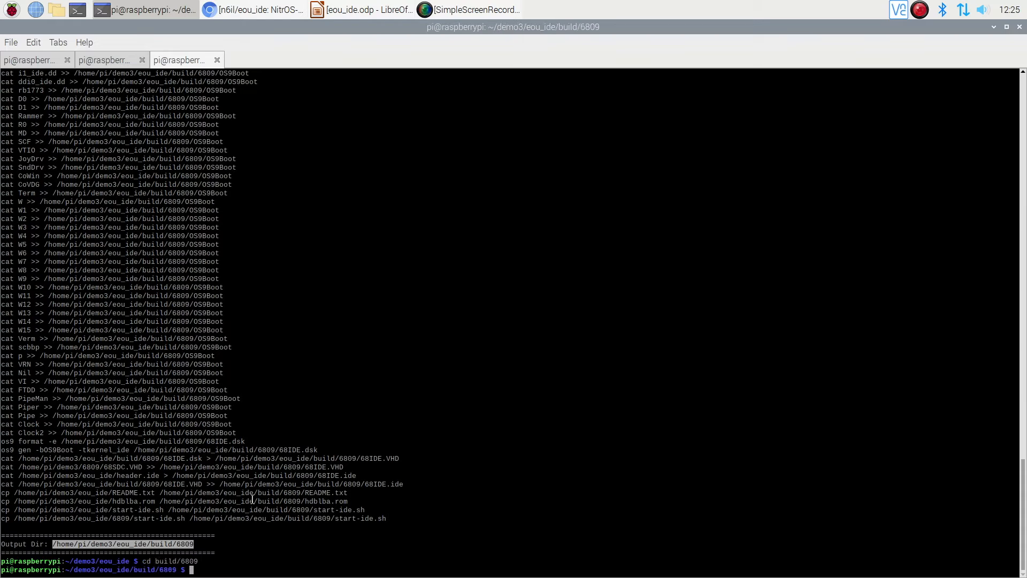
type("ls")
key("Return")
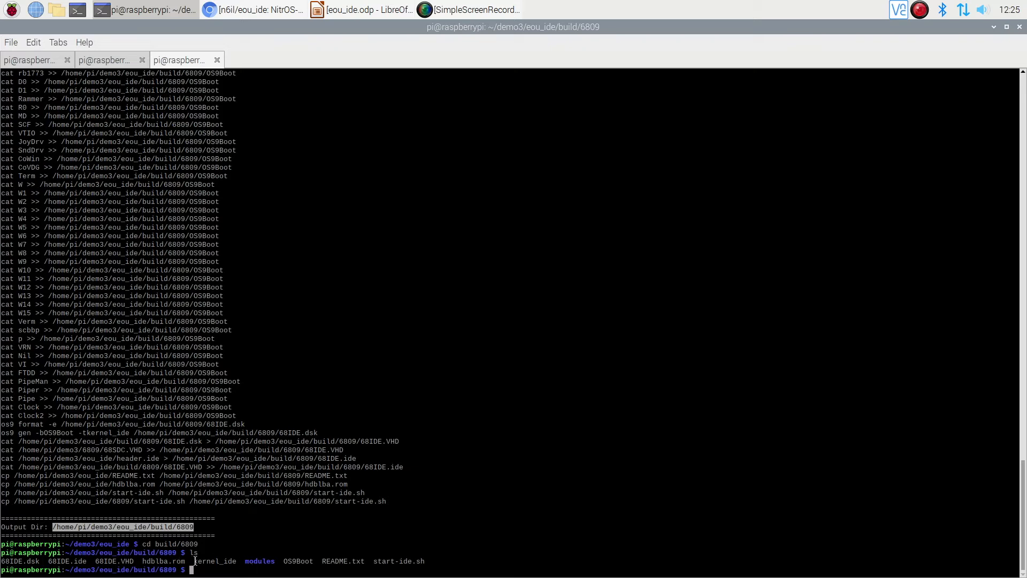
Step: Examine the built kernel_ide, OS9Boot and 68IDE disk image files in the listing, highlighting 68IDE.ide last
left_click_drag(193, 561, 238, 563)
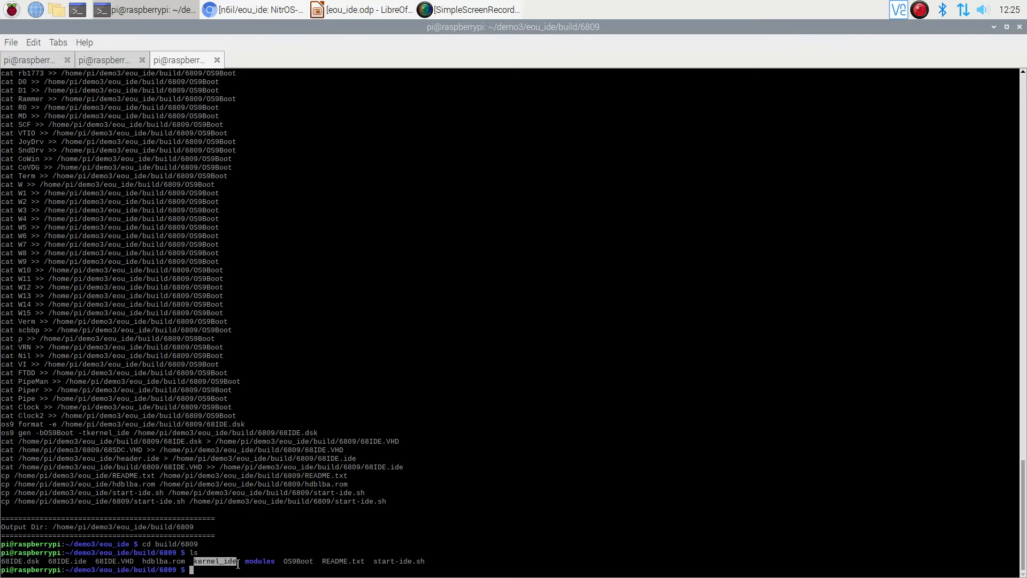
double_click(297, 560)
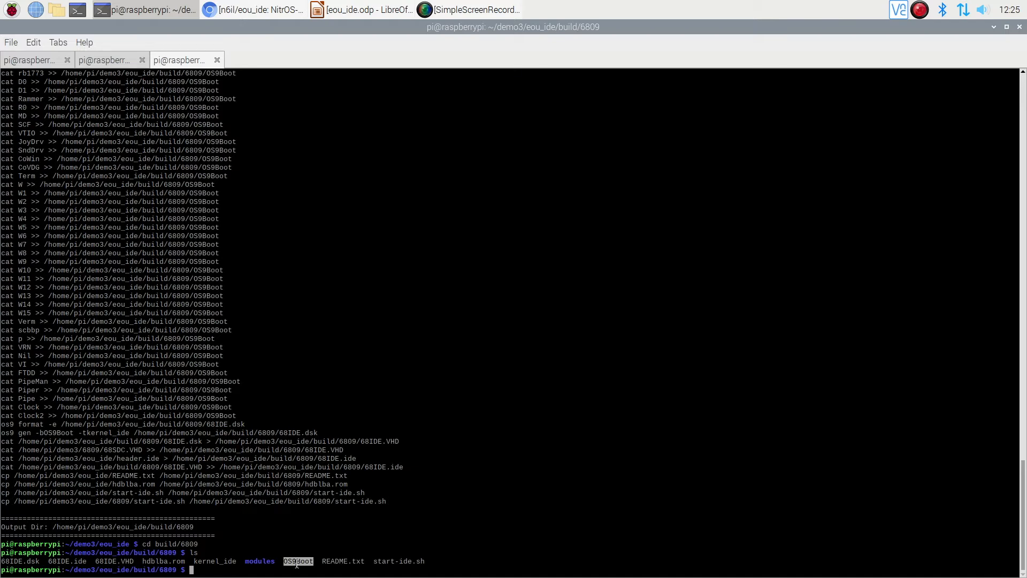
left_click(346, 561)
left_click_drag(2, 562, 133, 561)
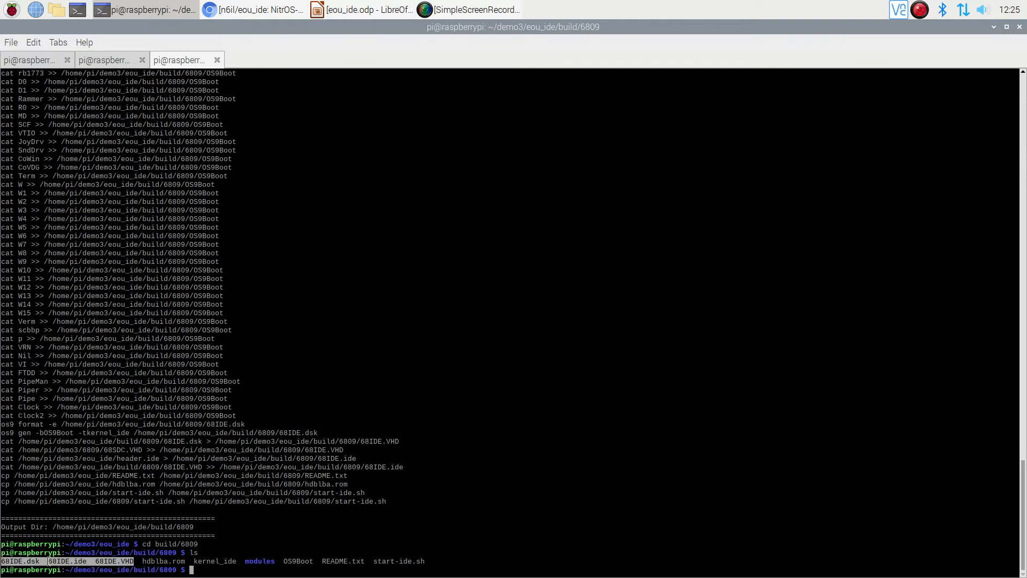
double_click(84, 560)
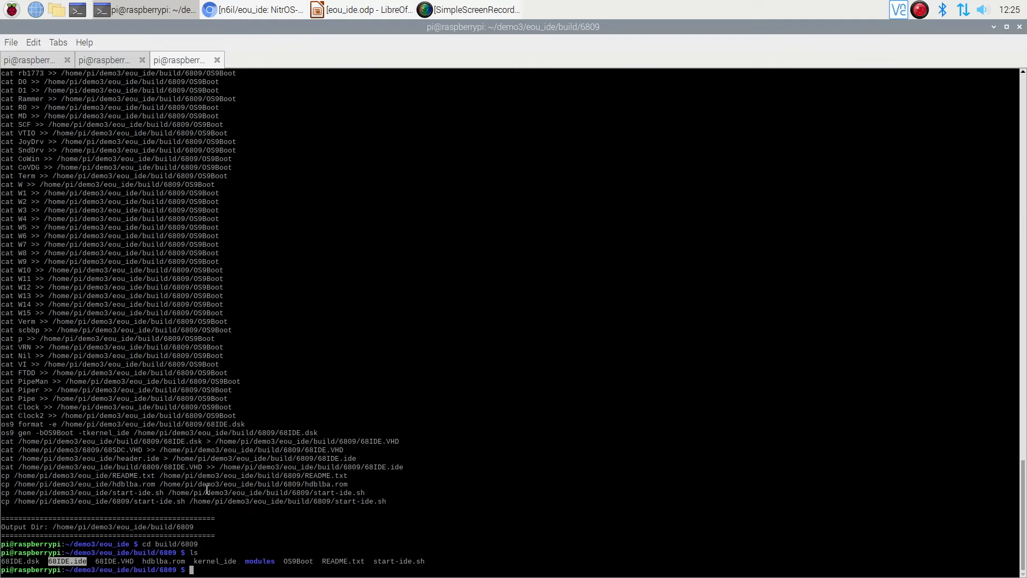
Step: Restore the terminal to its smaller window and launch the emulator by running start-ide.sh with bash
double_click(300, 28)
type("bash ./star")
key("Tab")
key("Return")
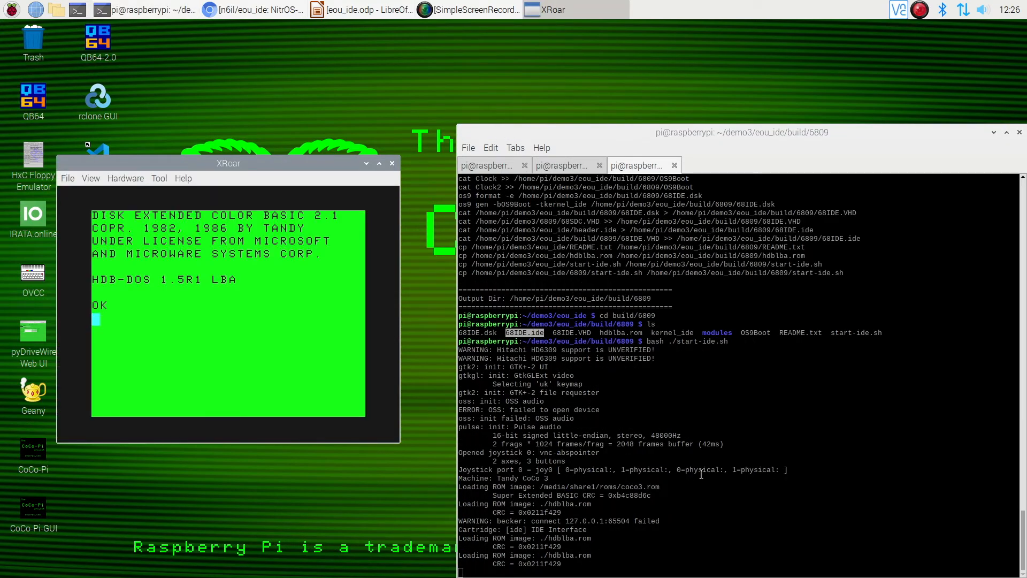
Step: Boot NitrOS-9 in XRoar with the DOS command and close the emulator
type("DOS")
key("Return")
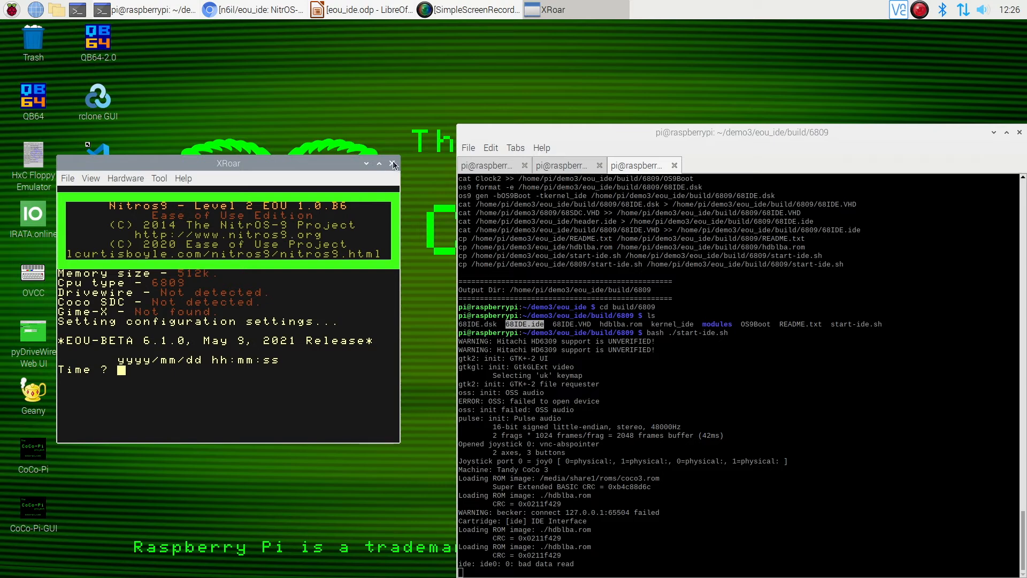
left_click(392, 164)
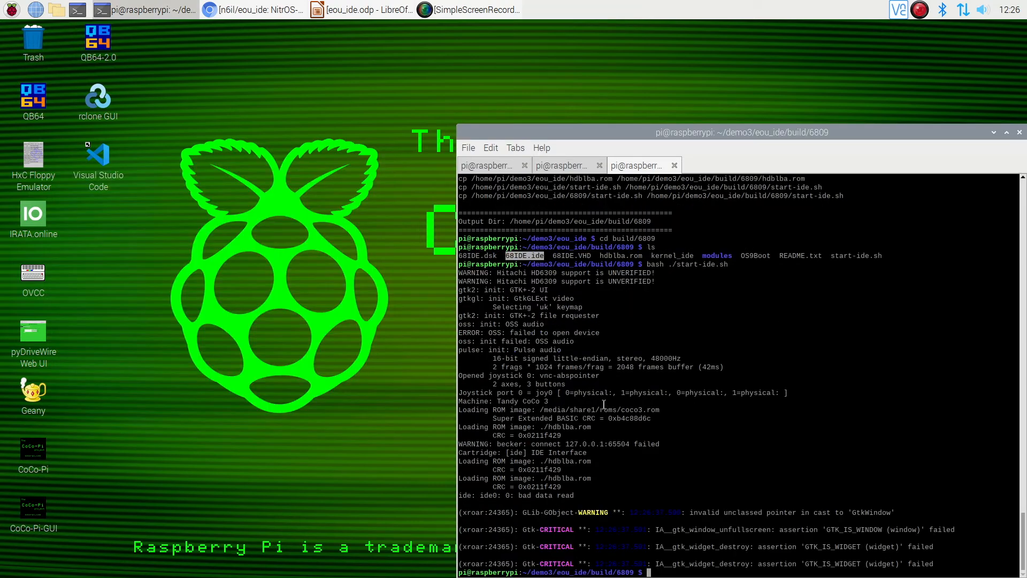
Step: Return the terminal to the eou_ide directory, clearing the old output on the way
type("cd ..")
key("Return")
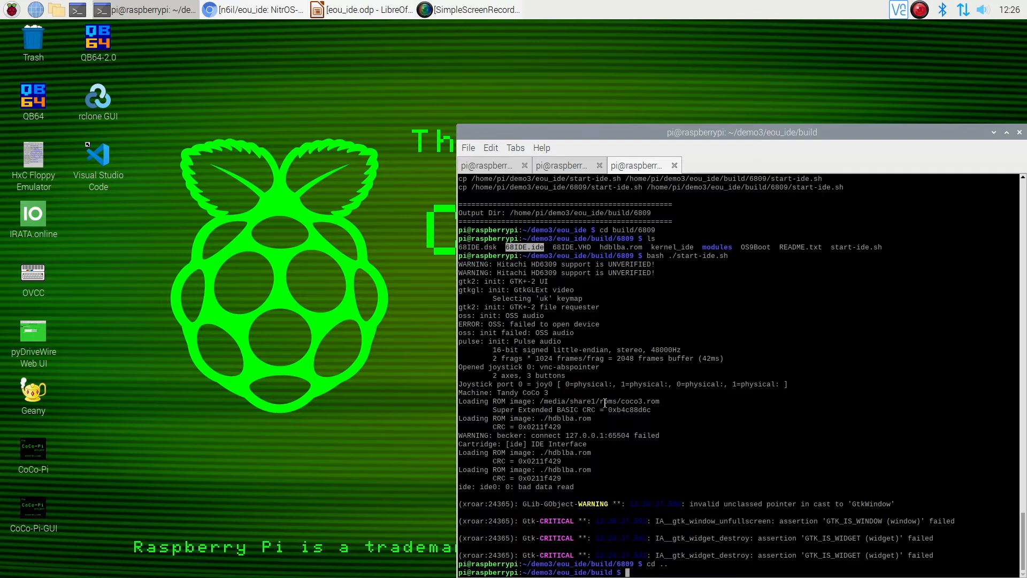
key("ctrl+l")
type("python ./mak")
key("BackSpace")
key("BackSpace")
key("BackSpace")
key("BackSpace")
key("BackSpace")
key("BackSpace")
key("BackSpace")
key("BackSpace")
key("BackSpace")
key("BackSpace")
key("BackSpace")
key("BackSpace")
type("cd ..")
key("Return")
type("python ./ma")
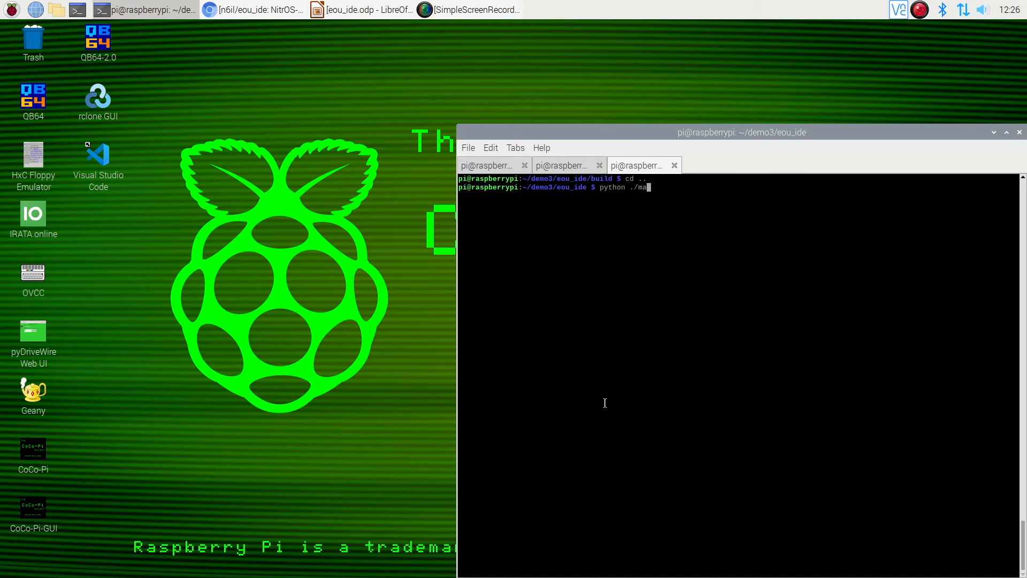
Step: Run makebootfileide.py with Python for CPU 6309 using ../6309/63SDC.VHD as the input image, and list the build directory
key("Tab")
type("-c 6309 -i ../63")
key("Tab")
type("63SD")
key("Tab")
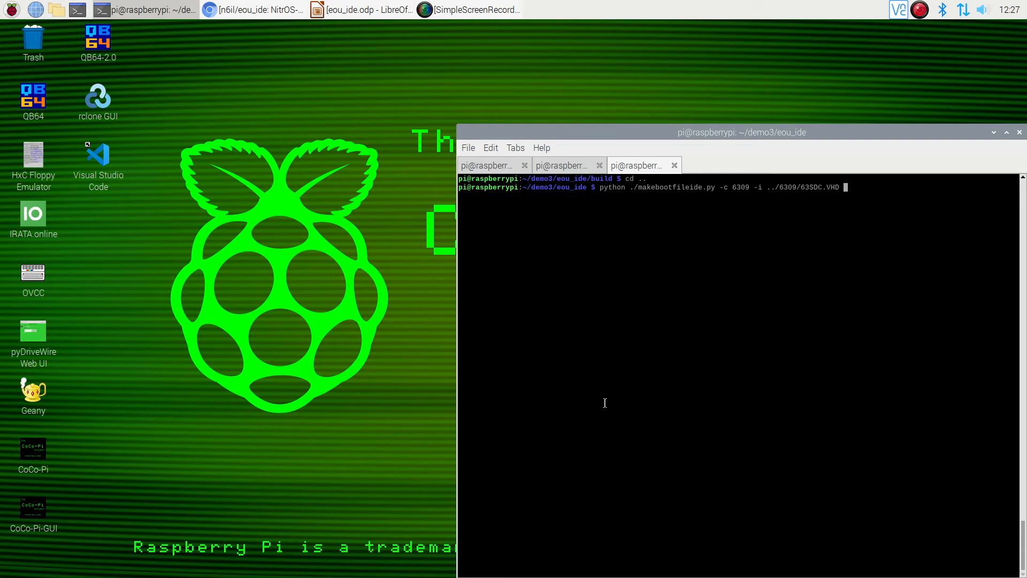
key("Return")
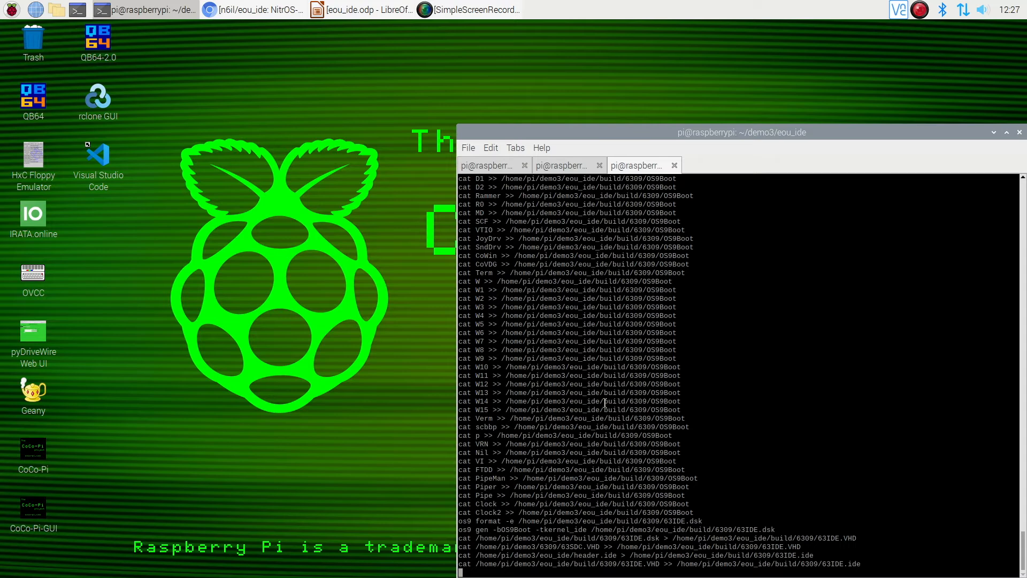
type("ls build")
key("Return")
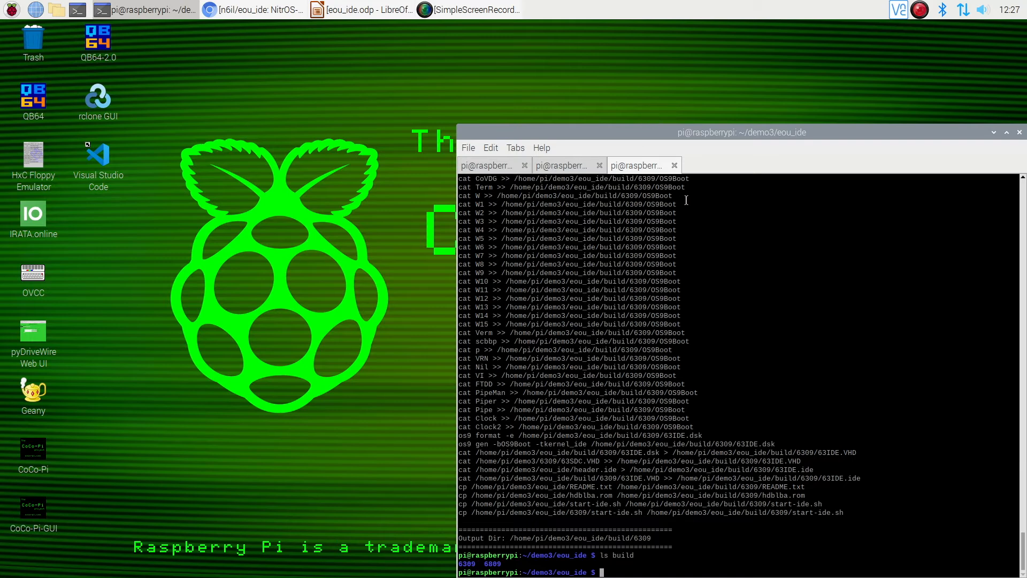
Step: Switch to the eou_ide.odp presentation in LibreOffice Impress and start the slide show from the current "How It Works" slide
left_click(362, 11)
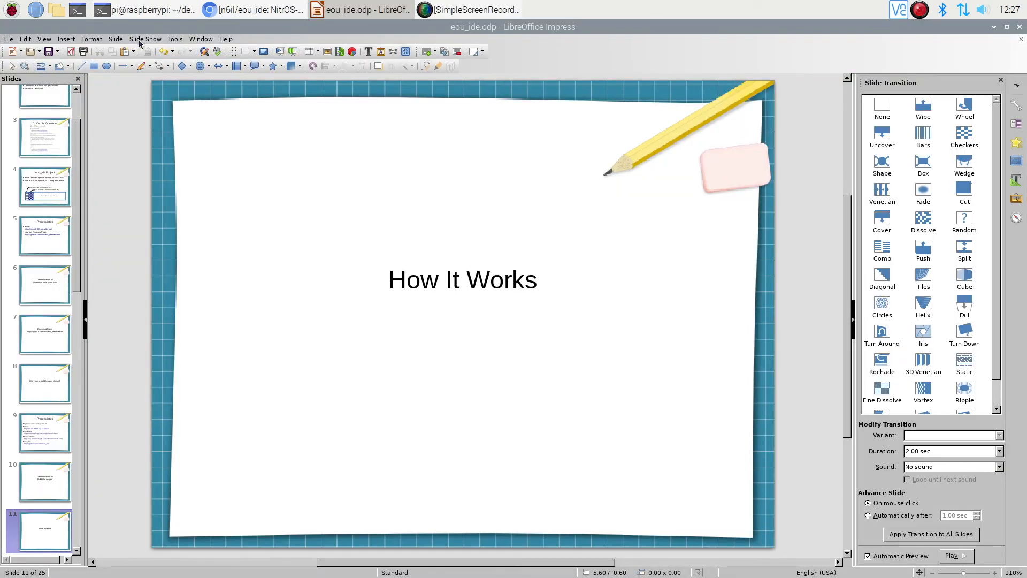
left_click(142, 39)
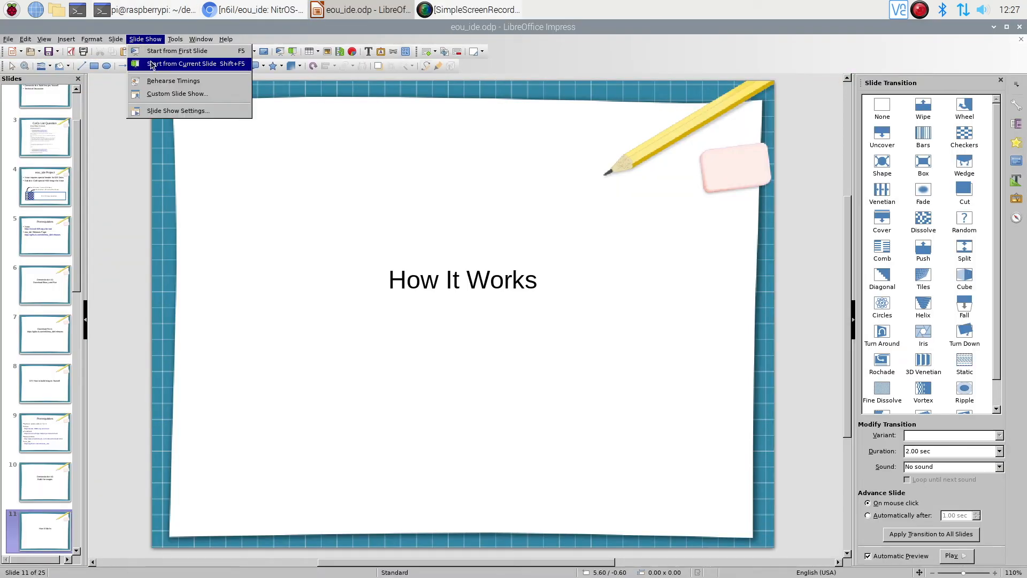
left_click(152, 65)
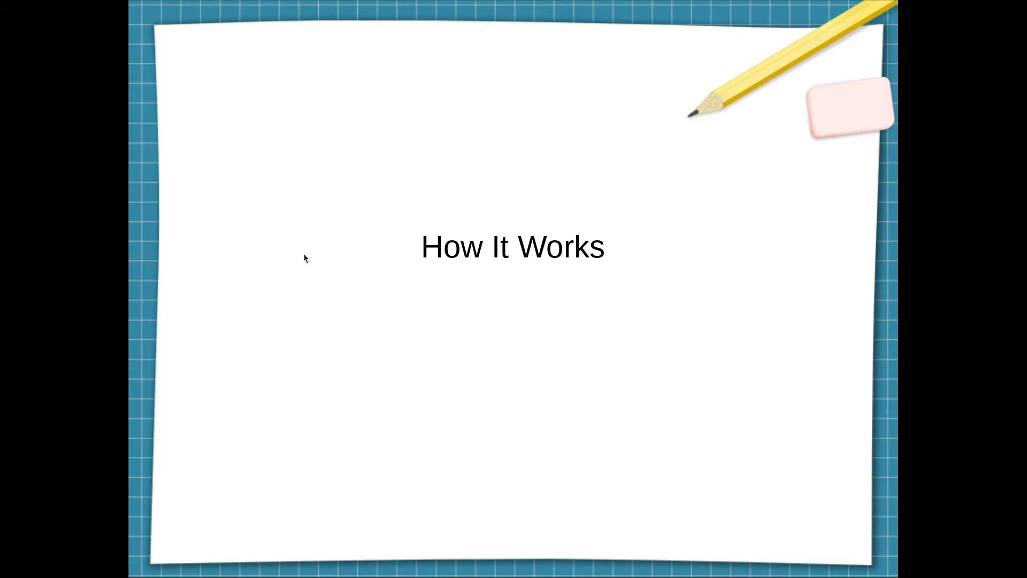